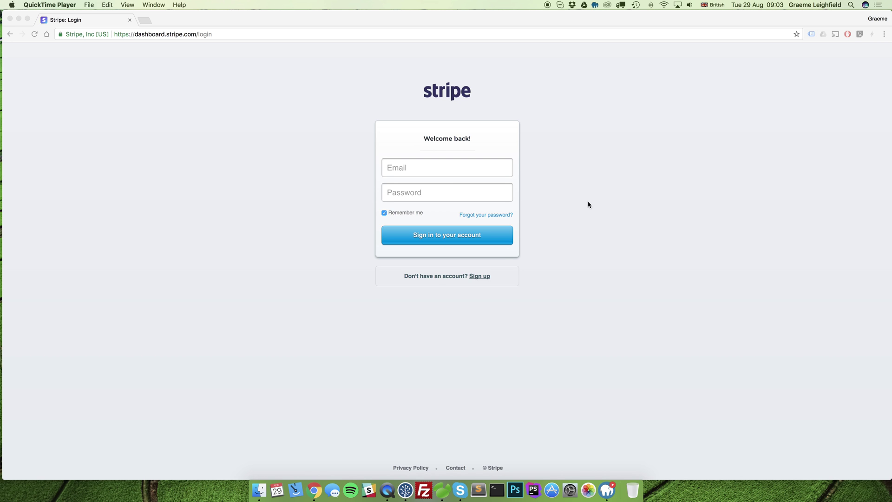
Step: Start a Stripe sign-up and enter the account e-mail address and password
{"action": "left_click", "coordinate": [528, 281]}
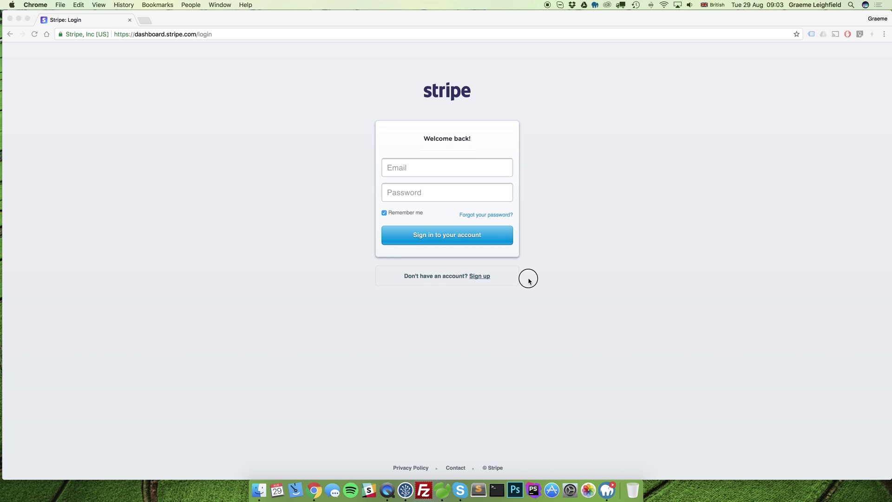
{"action": "left_click", "coordinate": [480, 276]}
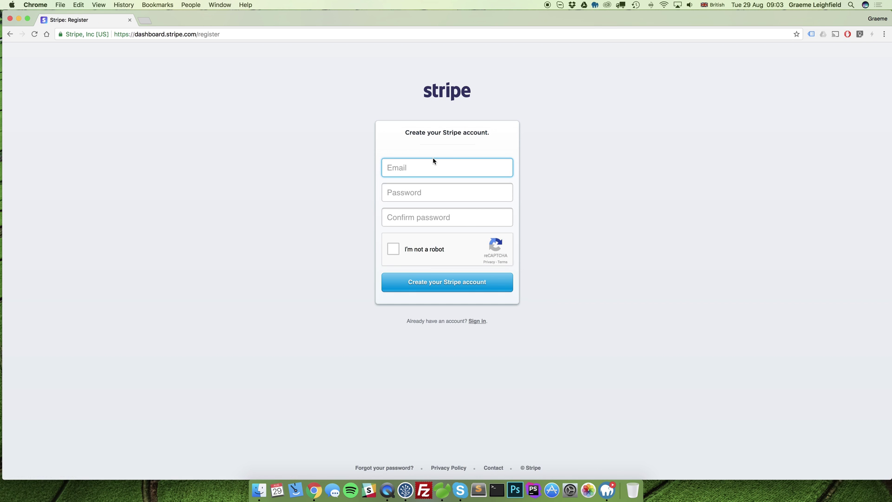
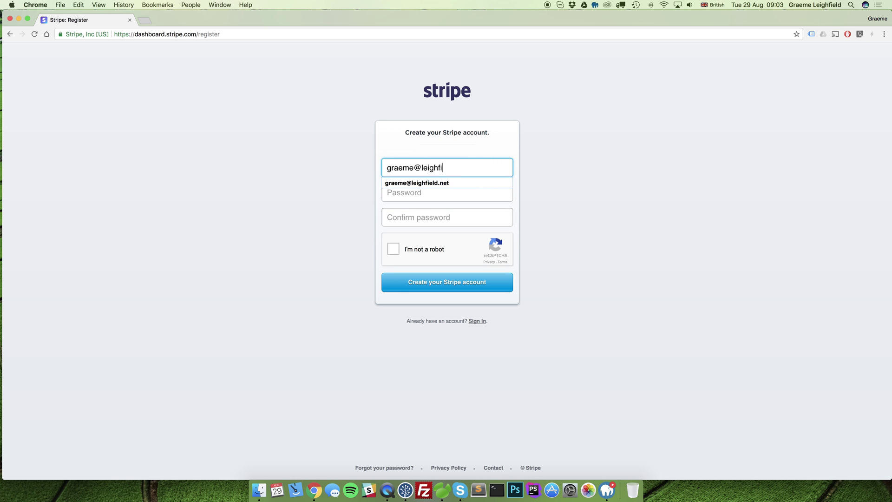
{"action": "key", "text": "Tab"}
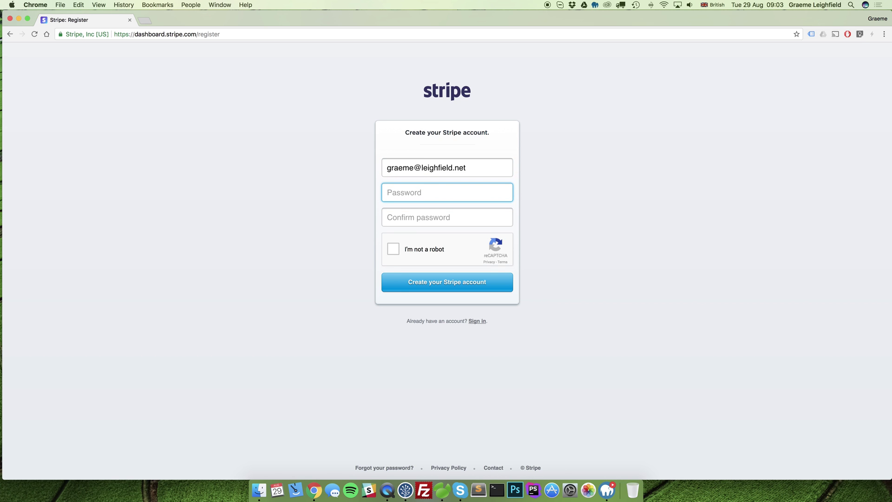
{"action": "type", "text": "•••••••••"}
{"action": "key", "text": "Tab"}
Step: Repeat the password, tick I'm not a robot, and create the Stripe account
{"action": "type", "text": "••"}
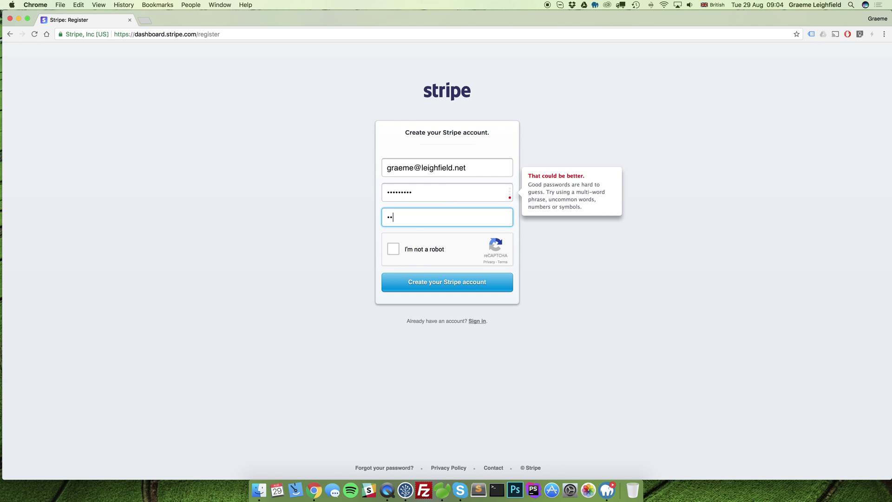
{"action": "type", "text": "•••••••"}
{"action": "key", "text": "Tab"}
{"action": "left_click", "coordinate": [393, 250]}
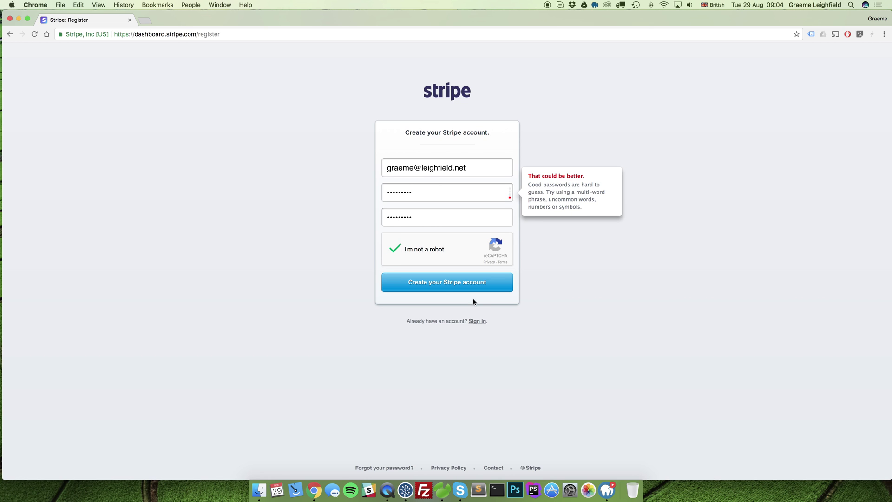
{"action": "left_click", "coordinate": [444, 288]}
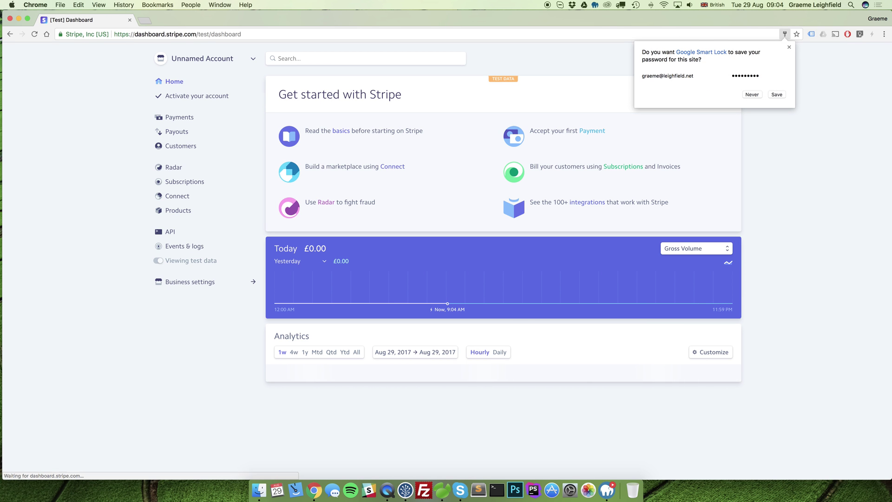
Step: Decline Google Smart Lock's offer to save the password, then focus the address bar
{"action": "left_click", "coordinate": [790, 47]}
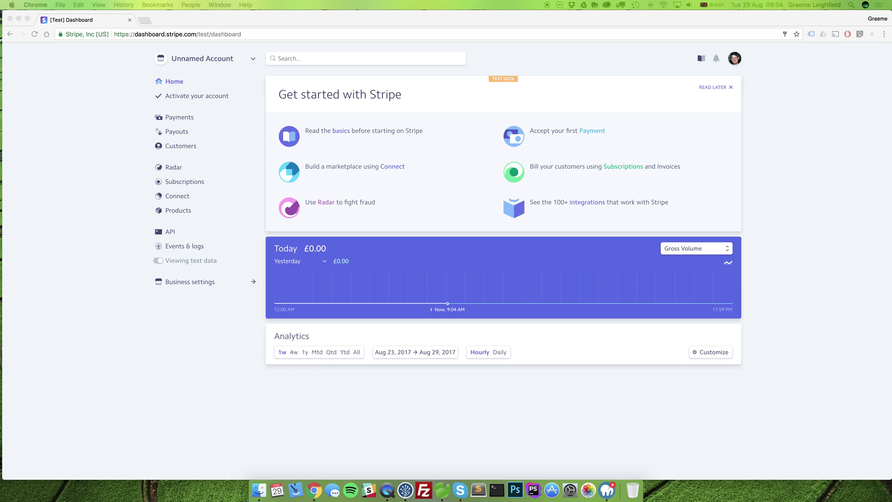
{"action": "left_click", "coordinate": [241, 34]}
Step: Load the pasted confirm_email link and confirm the e-mail with the password and robot check
{"action": "type", "text": "https://dashboard.stripe.com/confirm_email?t=edLMyPlUMteiFsxw8MMe2P0uu8EAW5OT"}
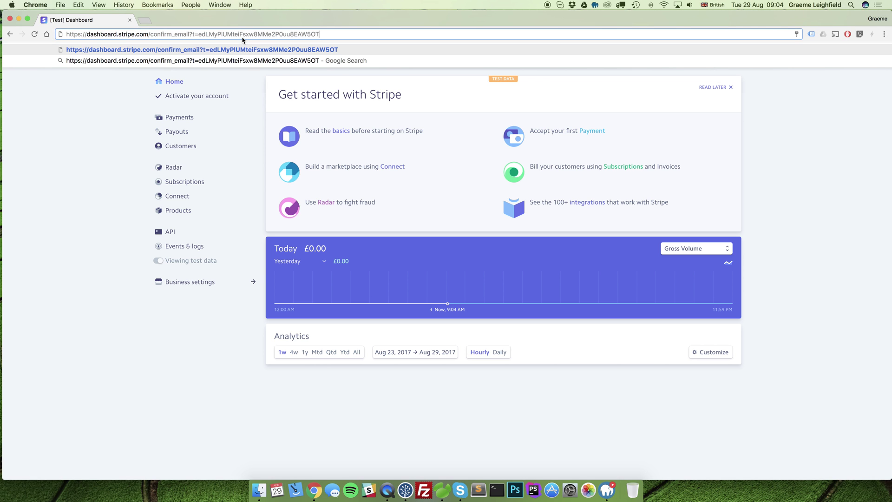
{"action": "key", "text": "Return"}
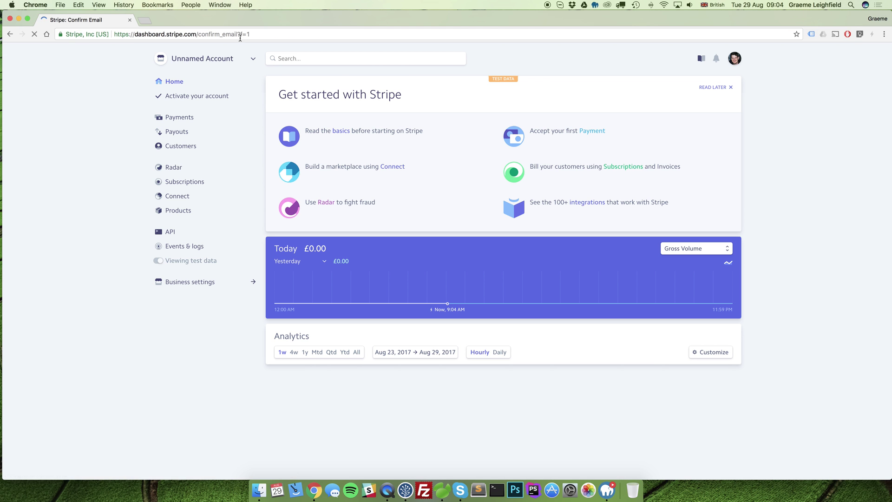
{"action": "type", "text": "••••••"}
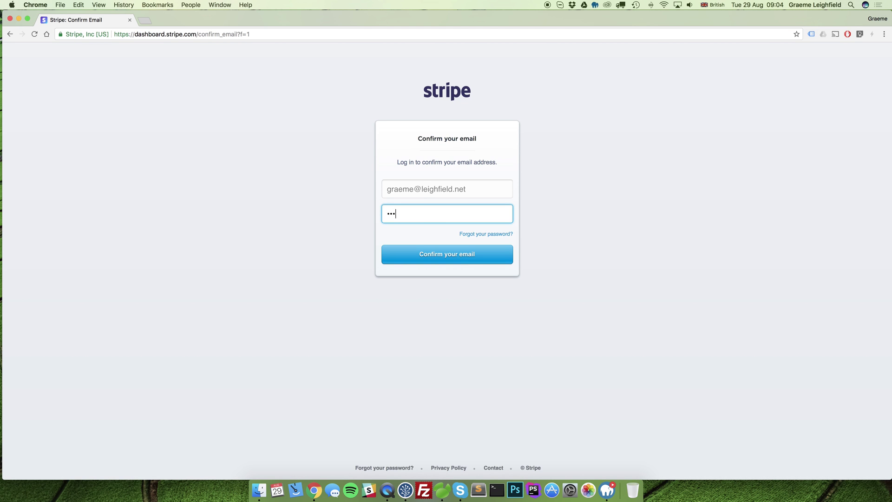
{"action": "type", "text": "•••"}
{"action": "left_click", "coordinate": [430, 253]}
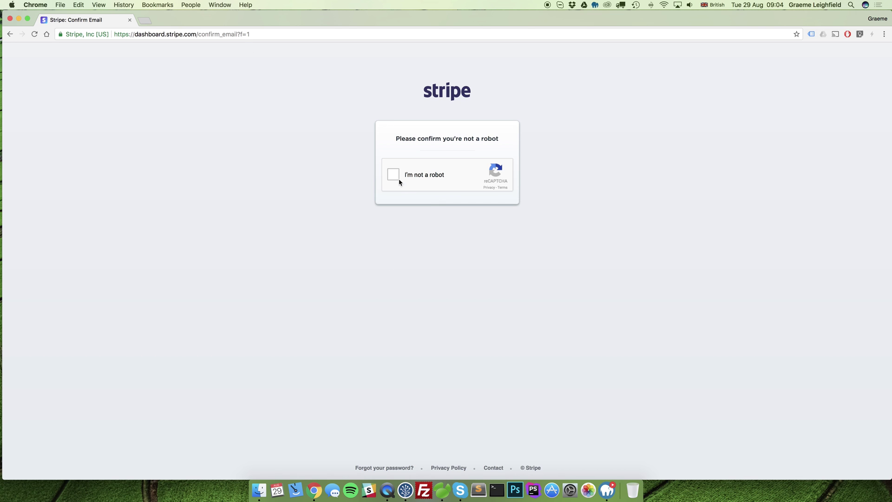
{"action": "left_click", "coordinate": [394, 177]}
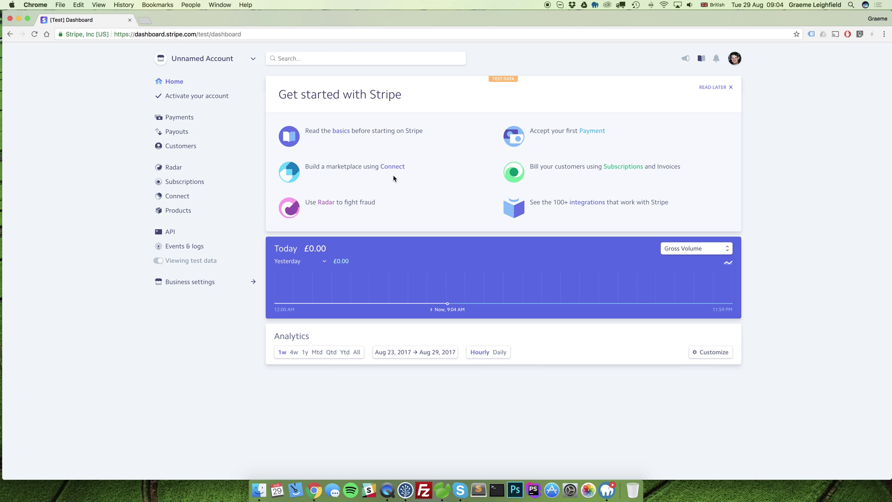
{"action": "left_click", "coordinate": [188, 98]}
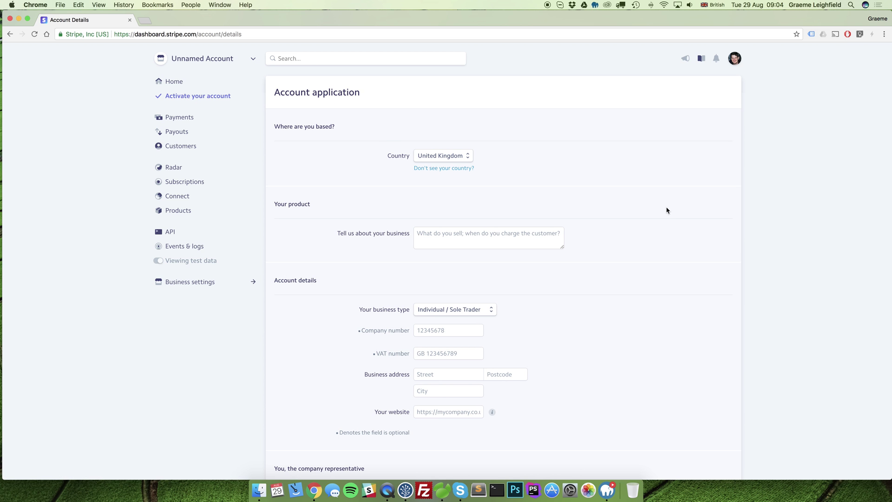
Step: Describe the business as 'Design Agency' in the activation form
{"action": "scroll", "coordinate": [666, 211], "scroll_direction": "down", "scroll_amount": 12}
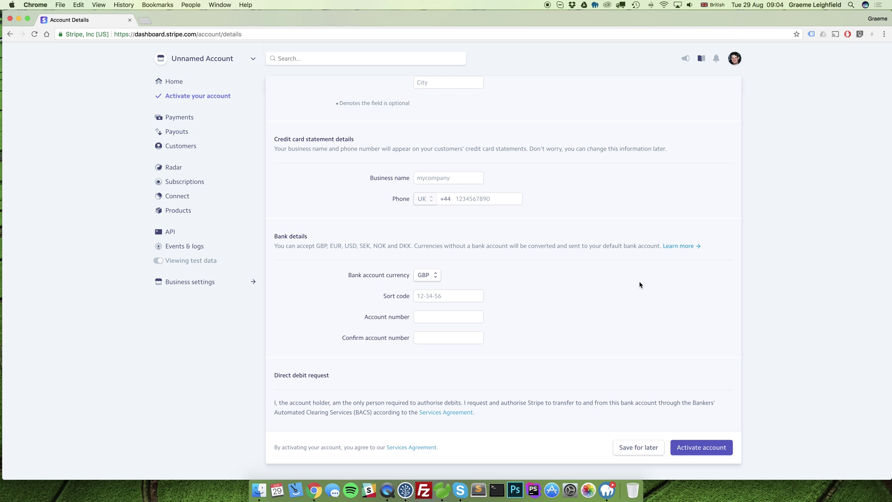
{"action": "scroll", "coordinate": [640, 285], "scroll_direction": "up", "scroll_amount": 15}
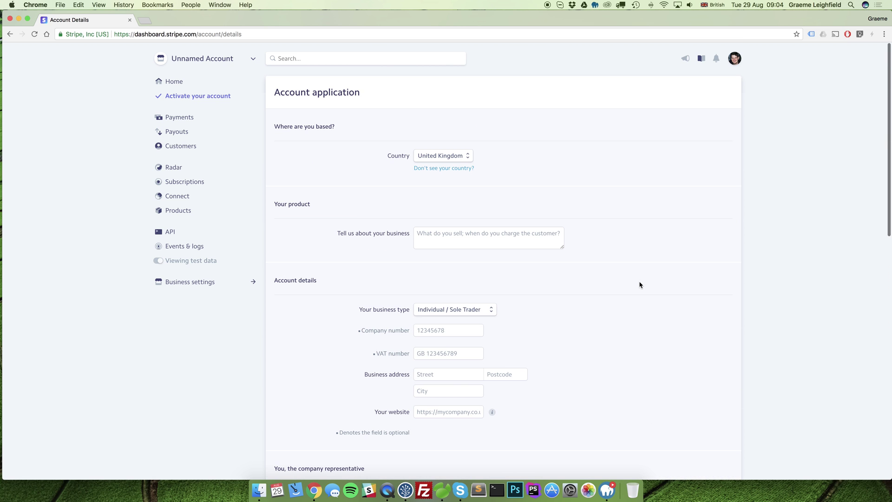
{"action": "left_click", "coordinate": [504, 235]}
{"action": "type", "text": "Design Af"}
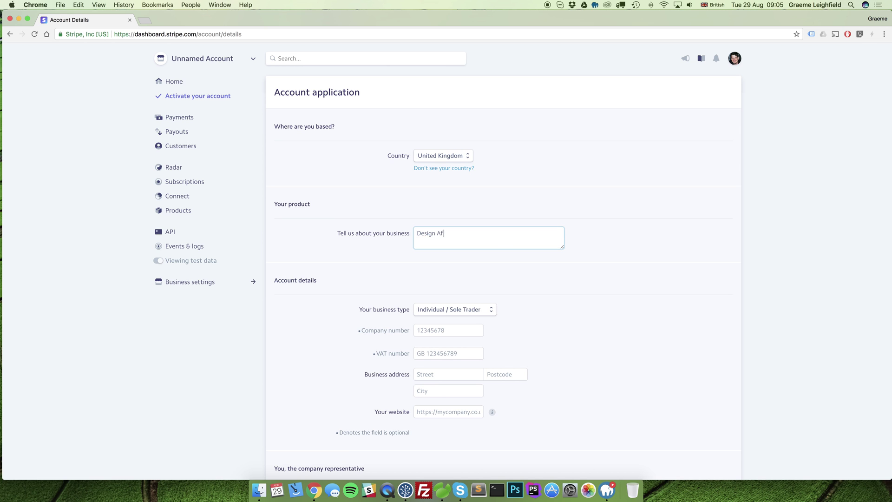
{"action": "key", "text": "BackSpace"}
{"action": "type", "text": "gency"}
Step: Review the business type options and keep Individual / Sole Trader
{"action": "scroll", "coordinate": [629, 335], "scroll_direction": "down", "scroll_amount": 5}
{"action": "left_click", "coordinate": [449, 154]}
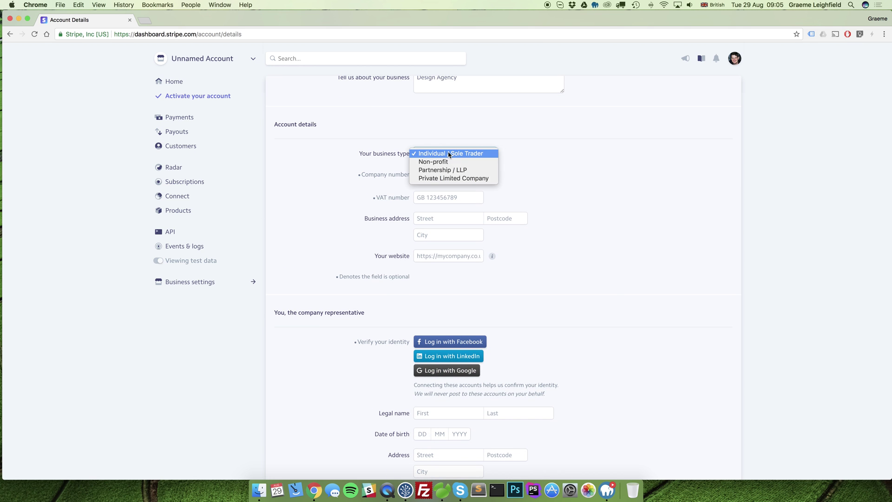
{"action": "left_click", "coordinate": [604, 157]}
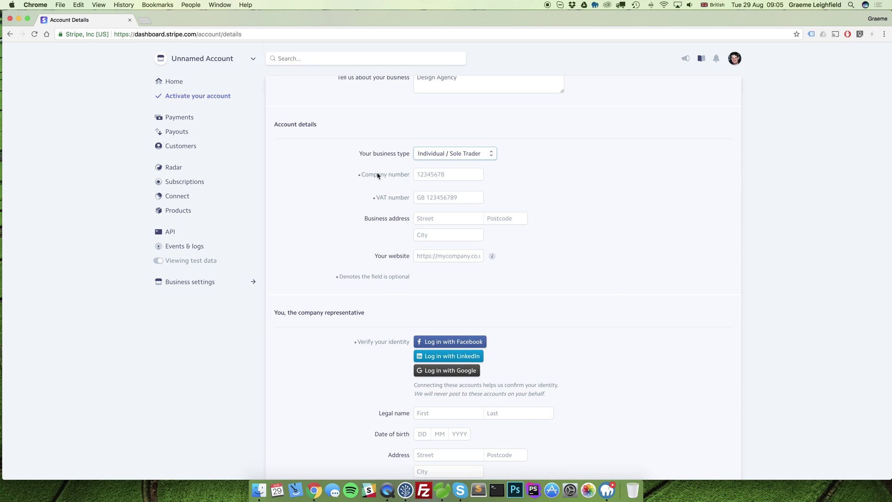
{"action": "left_click", "coordinate": [456, 159]}
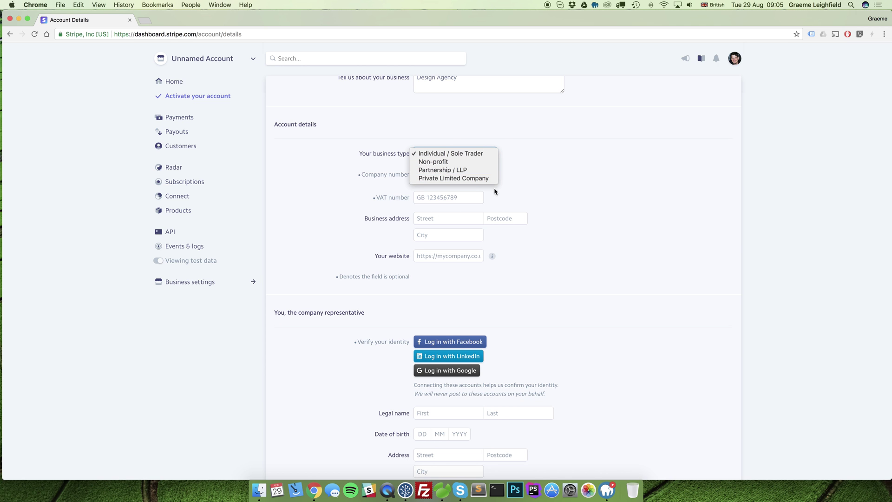
{"action": "left_click", "coordinate": [598, 199]}
{"action": "scroll", "coordinate": [622, 231], "scroll_direction": "down", "scroll_amount": 3}
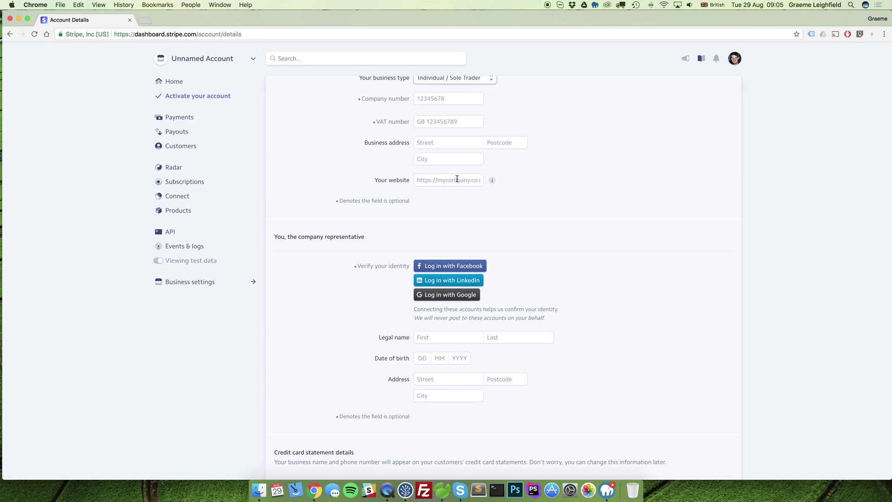
{"action": "scroll", "coordinate": [606, 209], "scroll_direction": "down", "scroll_amount": 6}
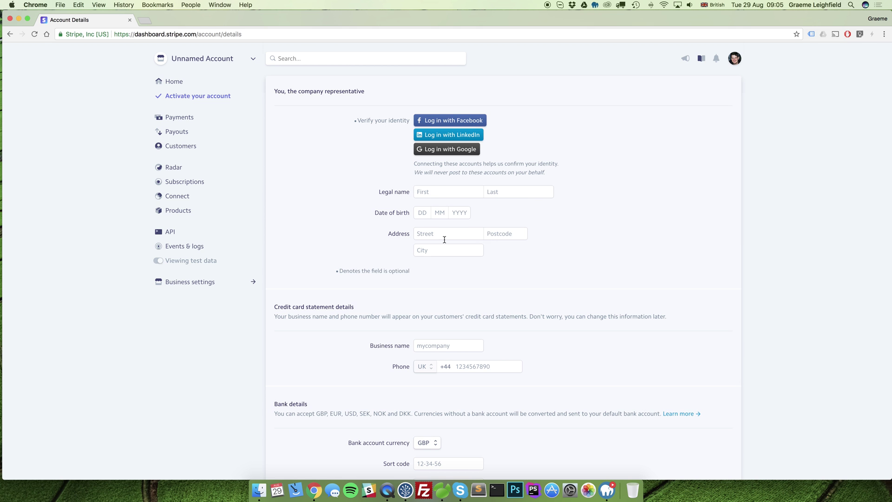
{"action": "scroll", "coordinate": [633, 280], "scroll_direction": "down", "scroll_amount": 7}
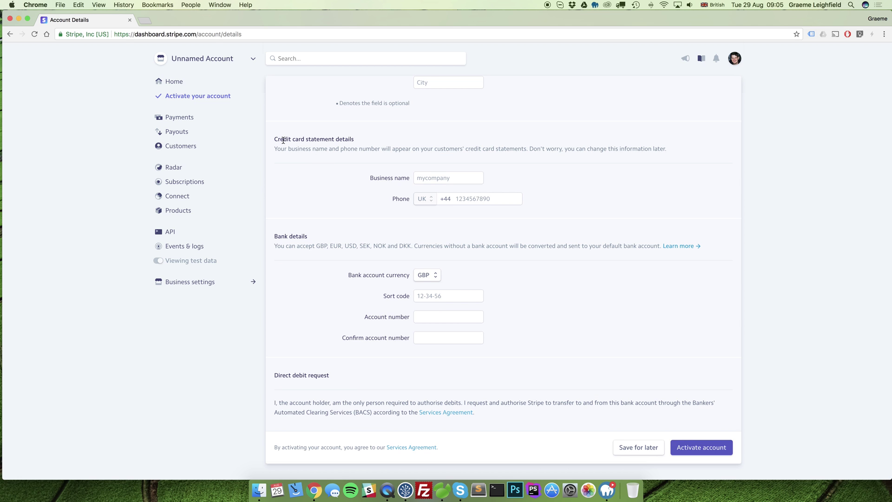
{"action": "scroll", "coordinate": [353, 173], "scroll_direction": "up", "scroll_amount": 1}
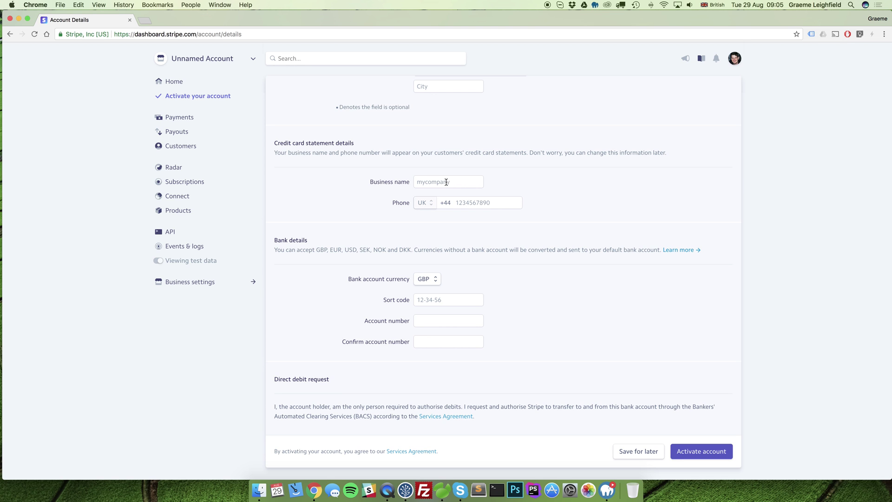
Step: Enter 'GEL STUDIOS LTD' as the credit card statement business name
{"action": "left_click", "coordinate": [446, 182]}
{"action": "type", "text": "GEL STUDIOS LTD"}
{"action": "left_click", "coordinate": [486, 203]}
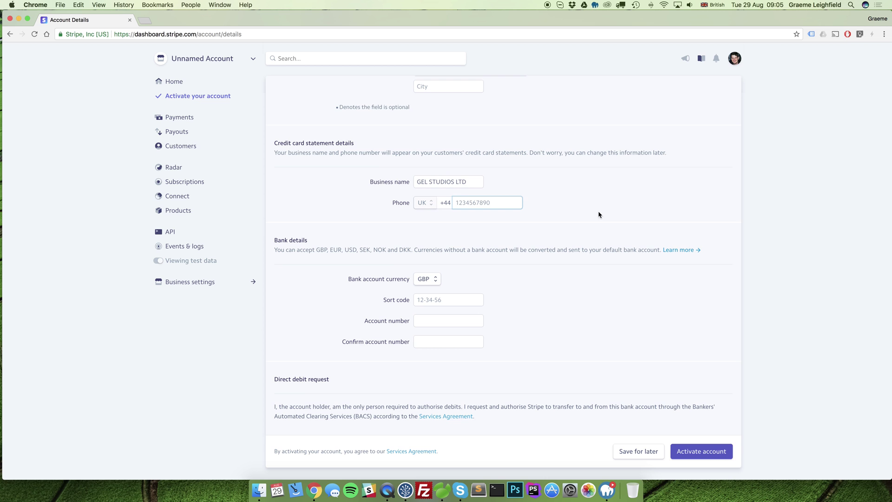
{"action": "scroll", "coordinate": [572, 278], "scroll_direction": "down", "scroll_amount": 1}
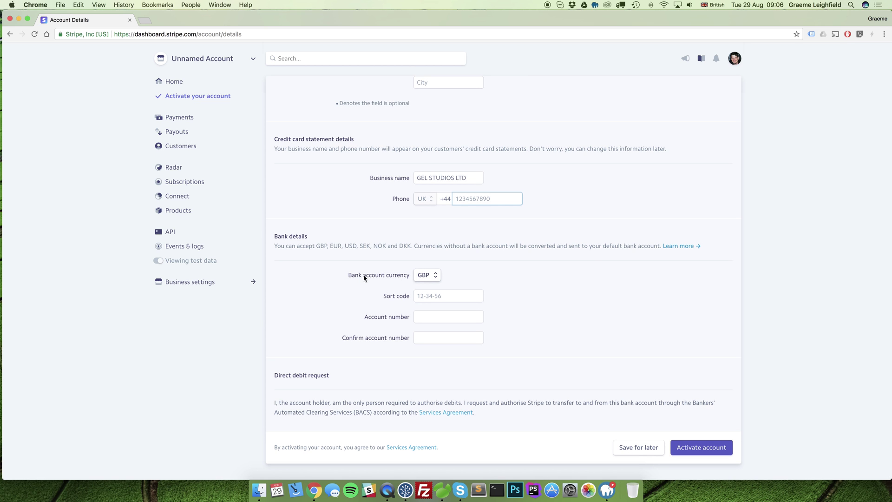
{"action": "left_click", "coordinate": [430, 278]}
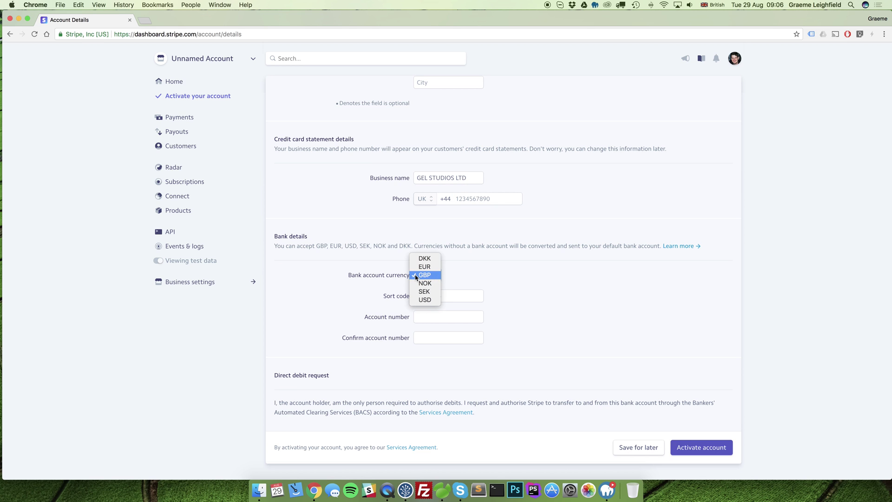
{"action": "left_click", "coordinate": [488, 277]}
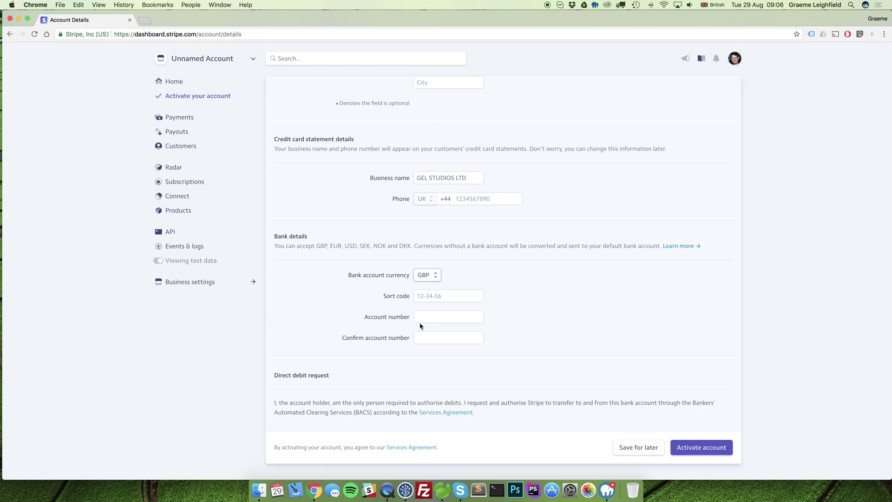
Step: Go through the API page to Business settings and open the Team members list
{"action": "mouse_move", "coordinate": [186, 261]}
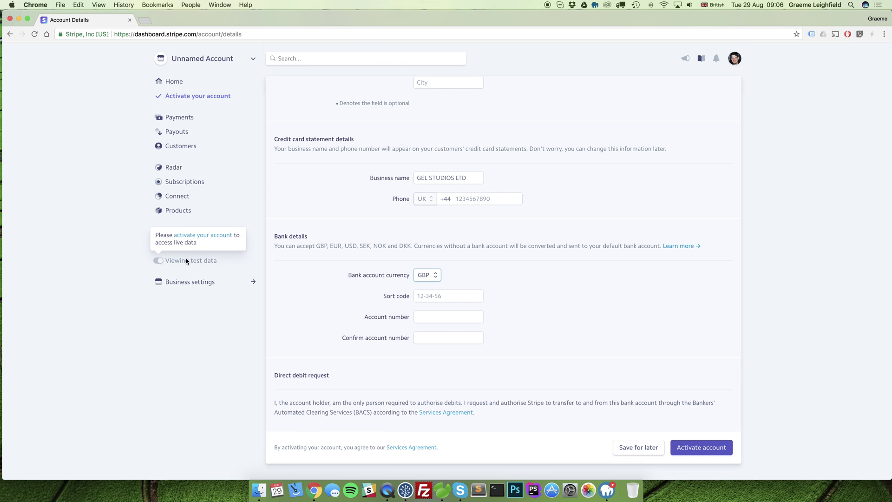
{"action": "left_click", "coordinate": [121, 254]}
{"action": "left_click", "coordinate": [173, 231]}
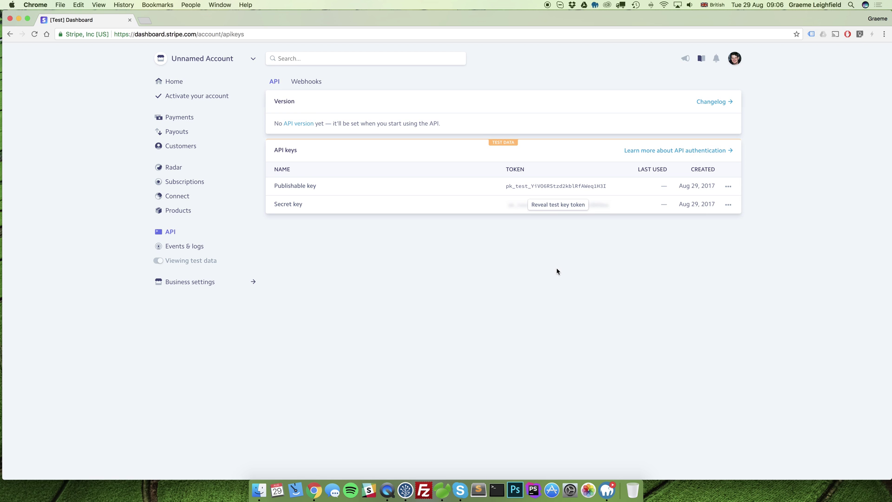
{"action": "left_click", "coordinate": [202, 284]}
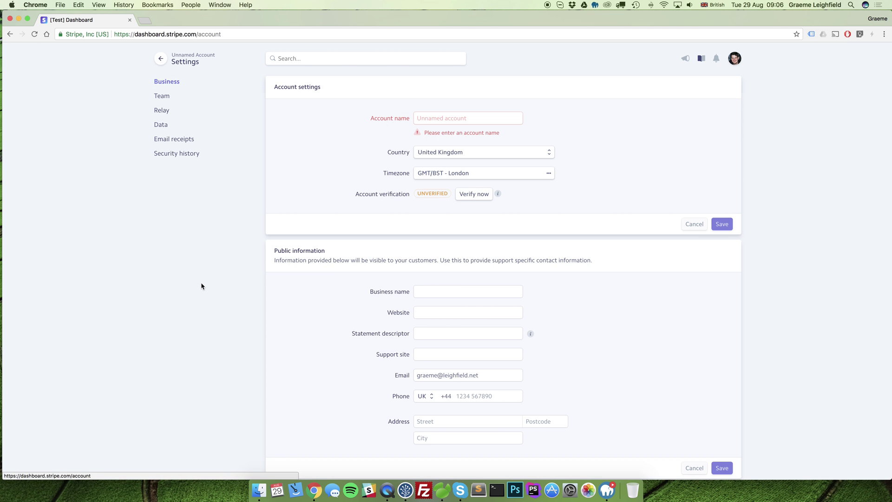
{"action": "left_click", "coordinate": [167, 101]}
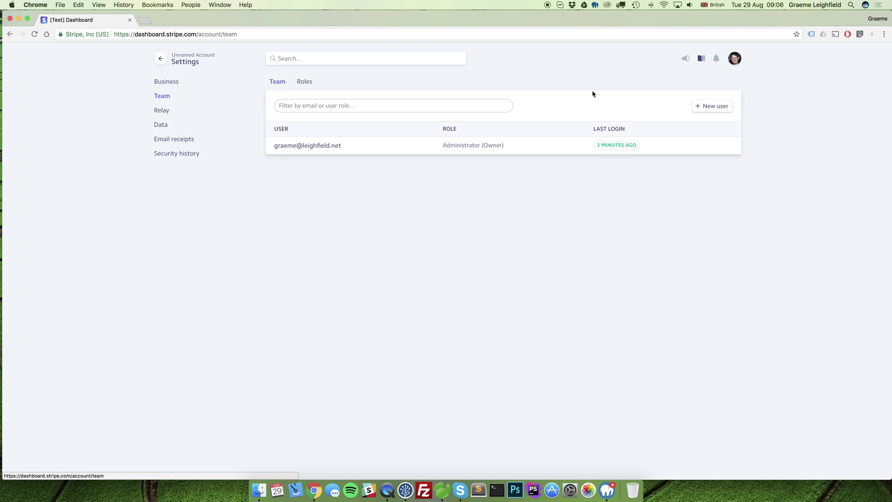
Step: Invite the new team member's e-mail address with the Developer role
{"action": "left_click", "coordinate": [719, 109]}
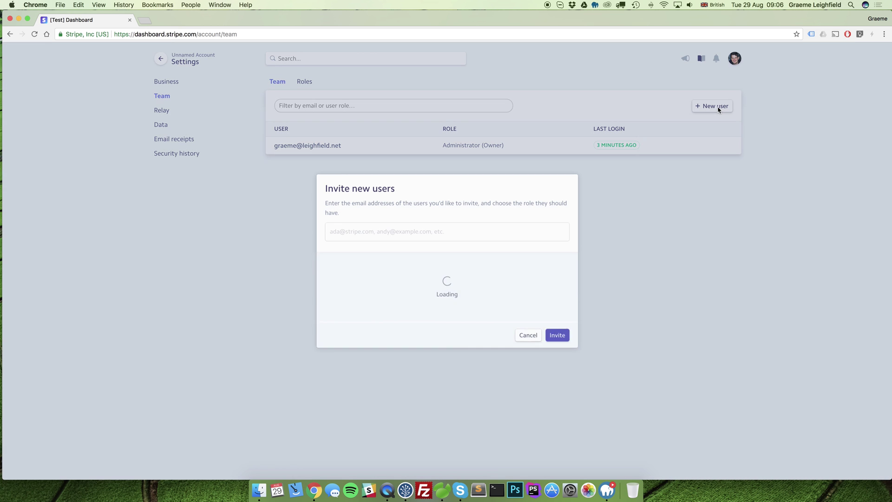
{"action": "left_click", "coordinate": [367, 231]}
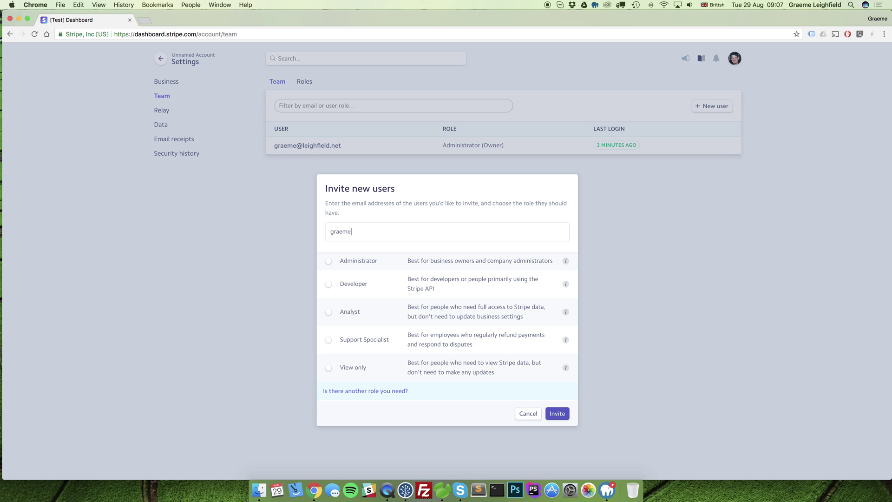
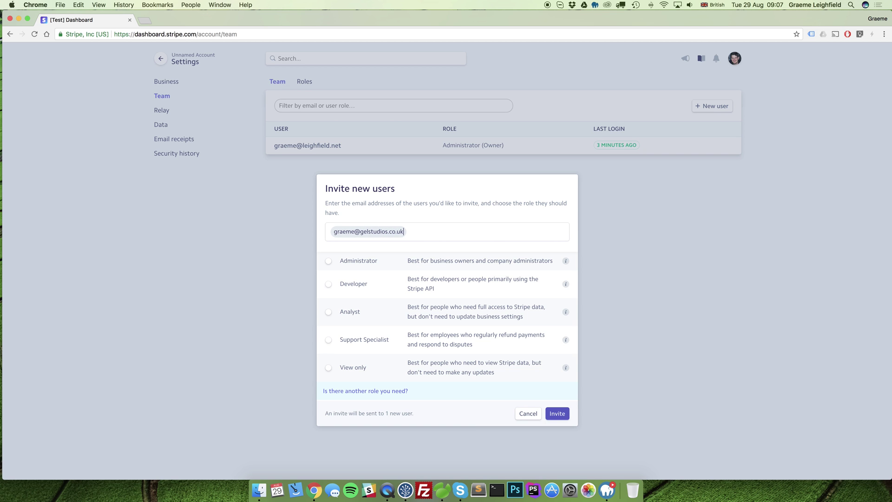
{"action": "left_click", "coordinate": [329, 285]}
{"action": "left_click", "coordinate": [631, 280]}
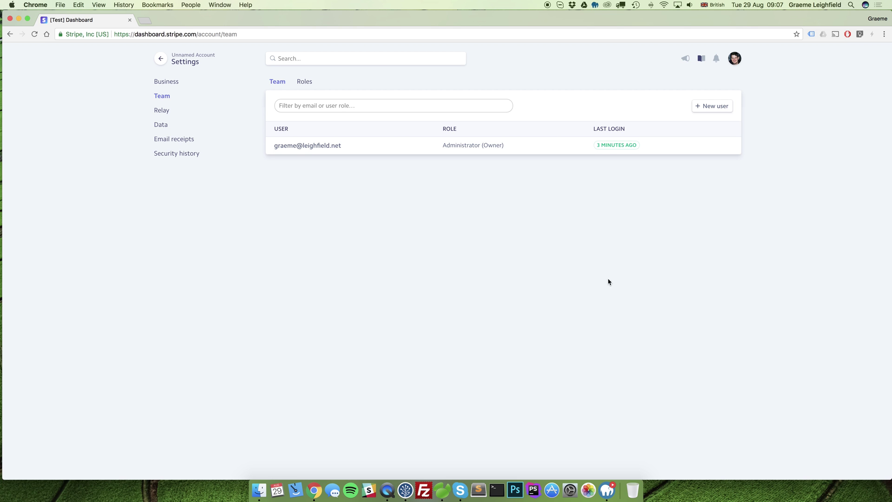
Step: Set the Business settings account name to 'GEL STUDIOS LTD', save, and return home
{"action": "left_click", "coordinate": [174, 84]}
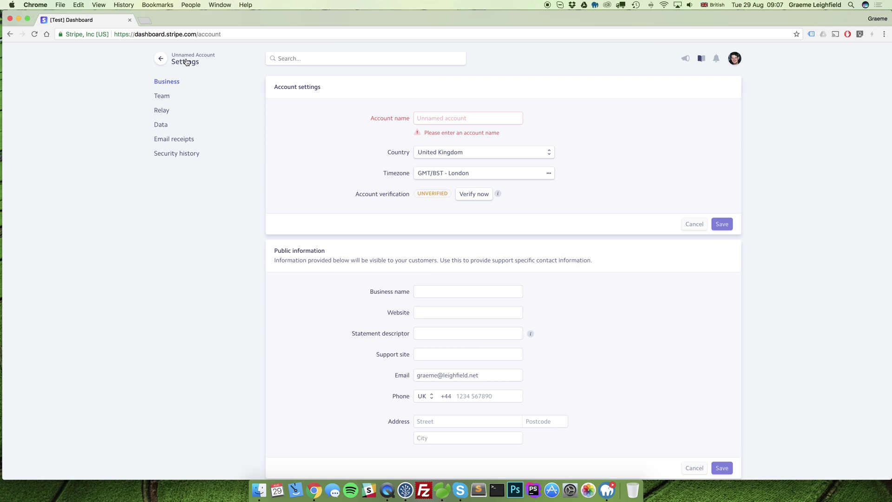
{"action": "left_click", "coordinate": [443, 117]}
{"action": "type", "text": "GEL STUD"}
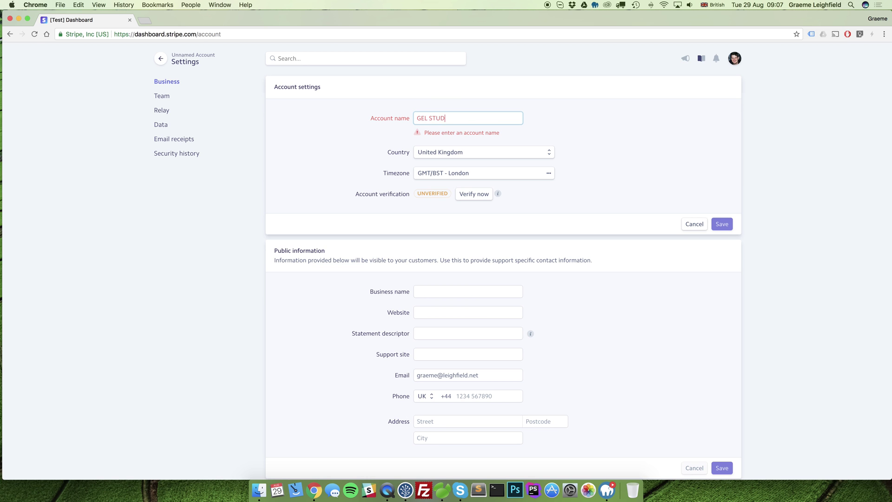
{"action": "type", "text": "IOS LTD"}
{"action": "left_click", "coordinate": [648, 136]}
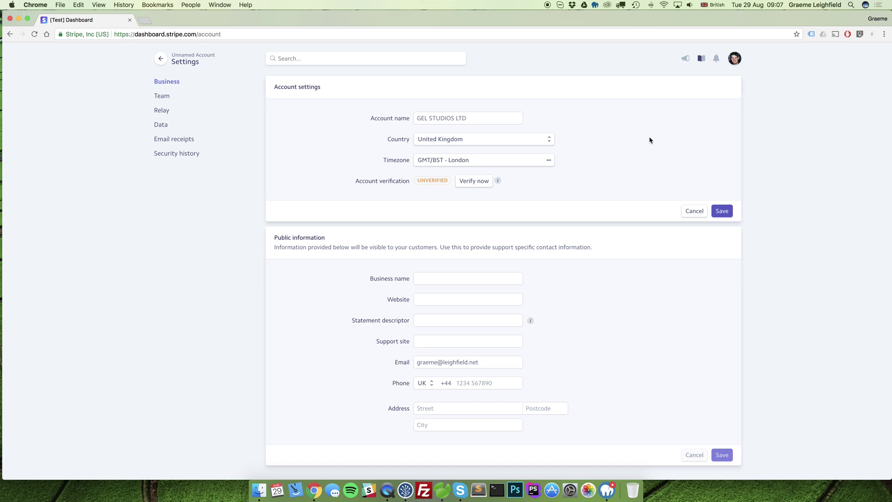
{"action": "left_click", "coordinate": [723, 210]}
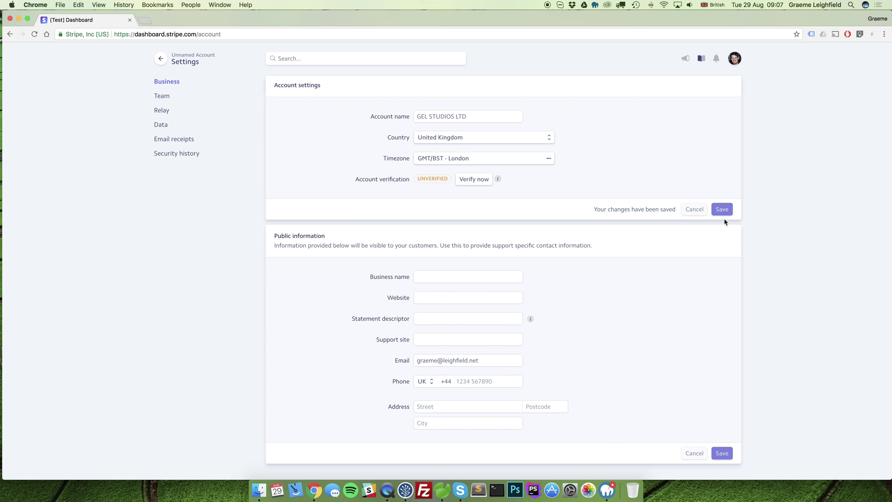
{"action": "left_click", "coordinate": [159, 59]}
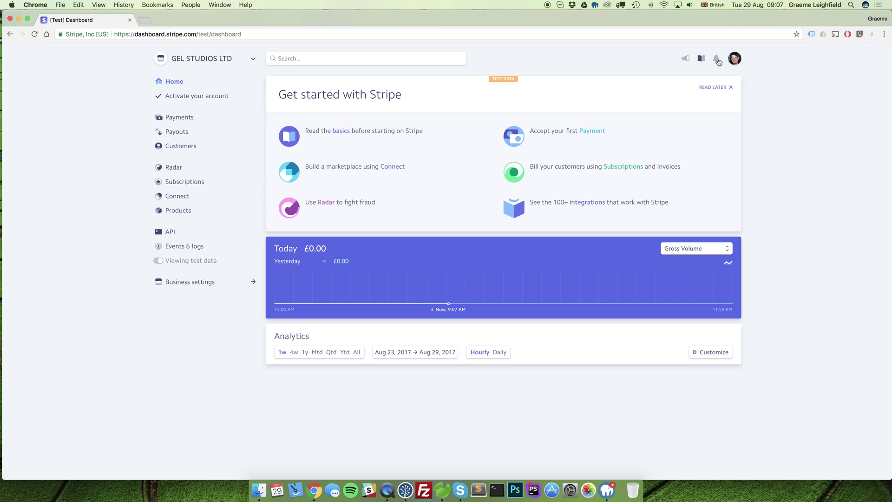
Step: Show the account dropdown under the top-right avatar
{"action": "mouse_move", "coordinate": [734, 59]}
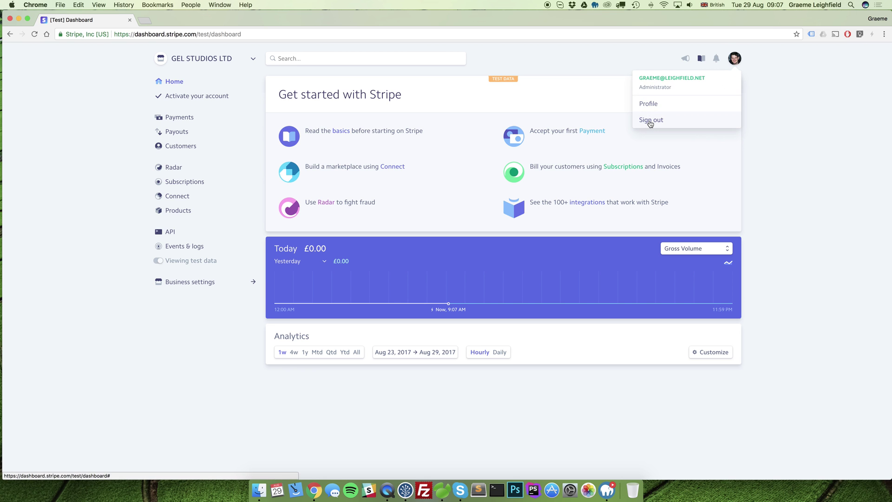